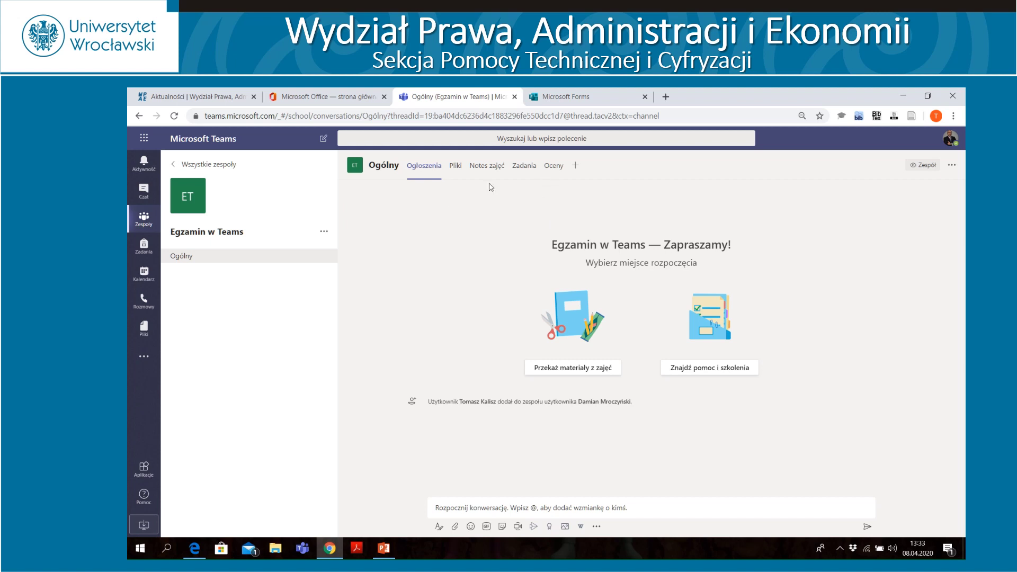
Step: Start a new test in the team's assignments and create a new blank form for it in Microsoft Forms
{"action": "left_click", "coordinate": [521, 171]}
{"action": "left_click", "coordinate": [534, 170]}
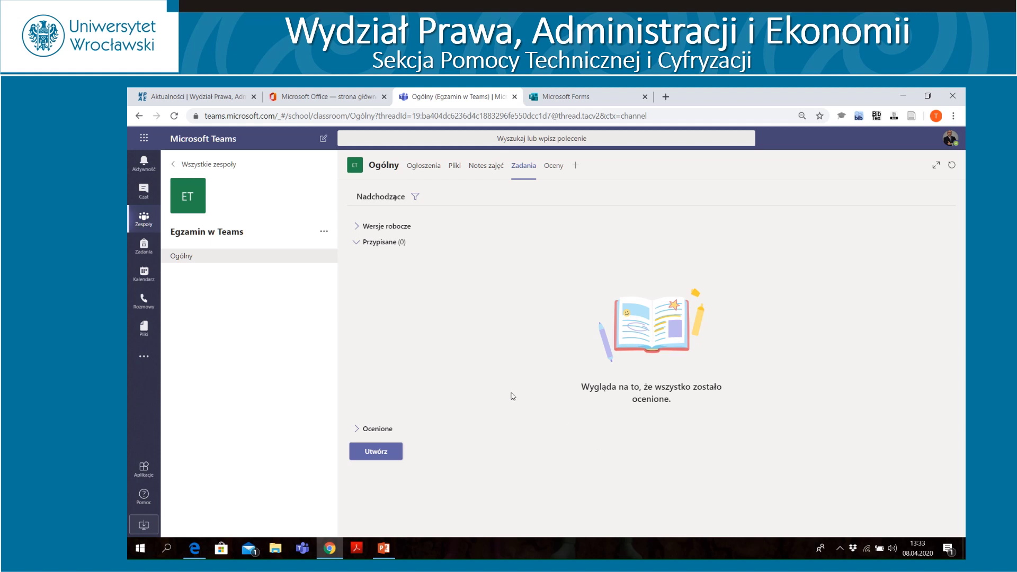
{"action": "left_click", "coordinate": [384, 458]}
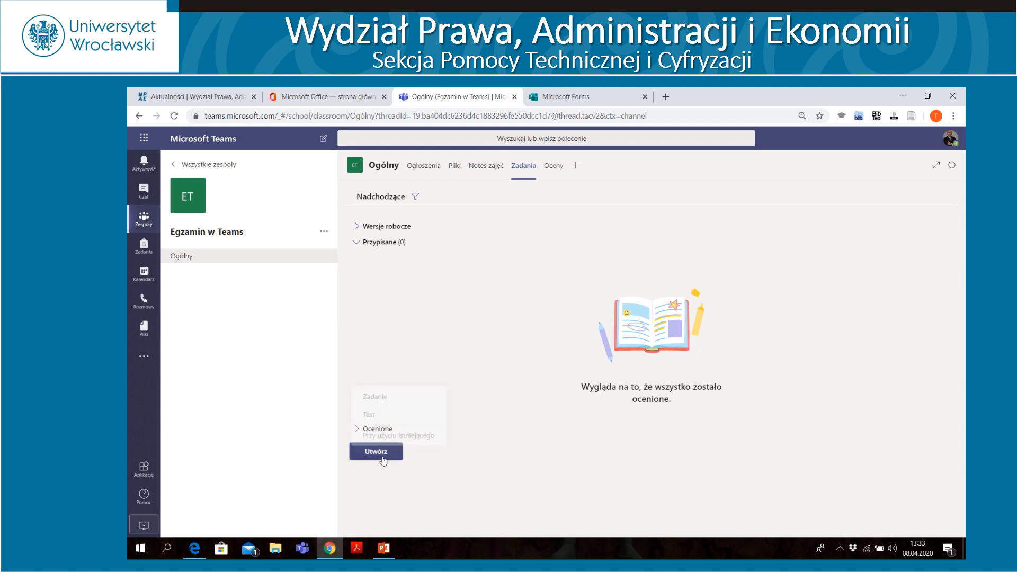
{"action": "left_click", "coordinate": [385, 412]}
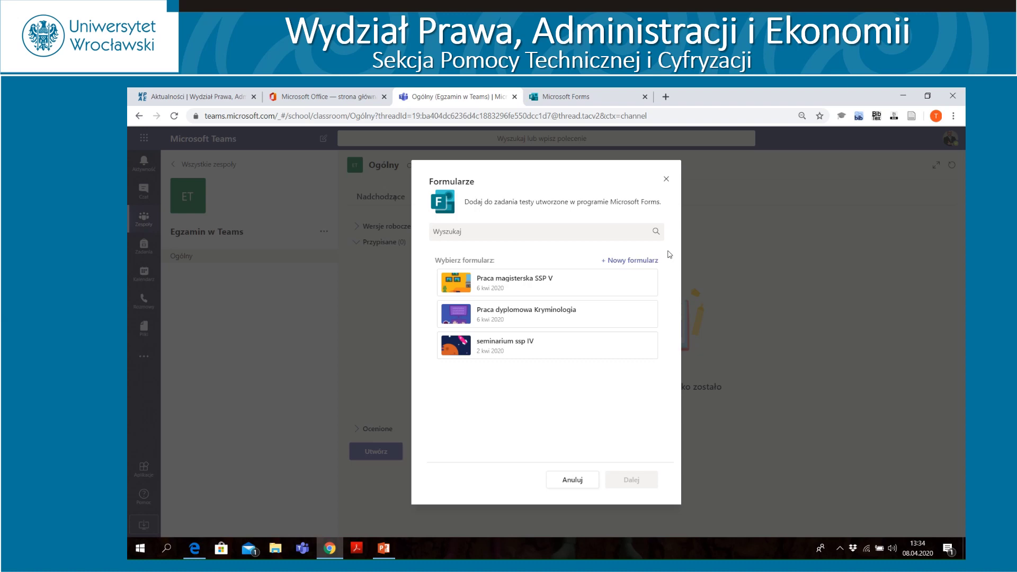
{"action": "left_click", "coordinate": [645, 262]}
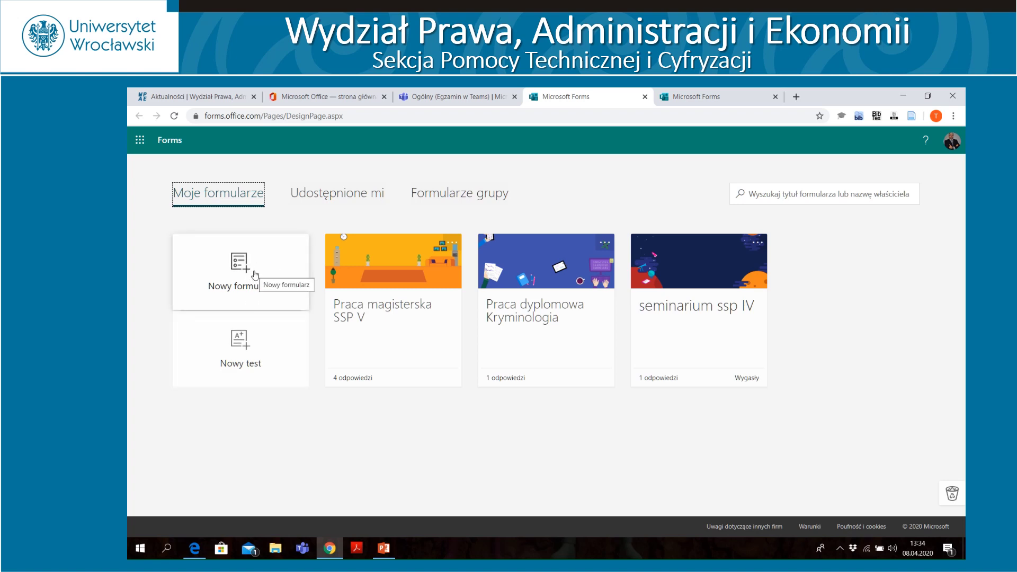
{"action": "left_click", "coordinate": [254, 275]}
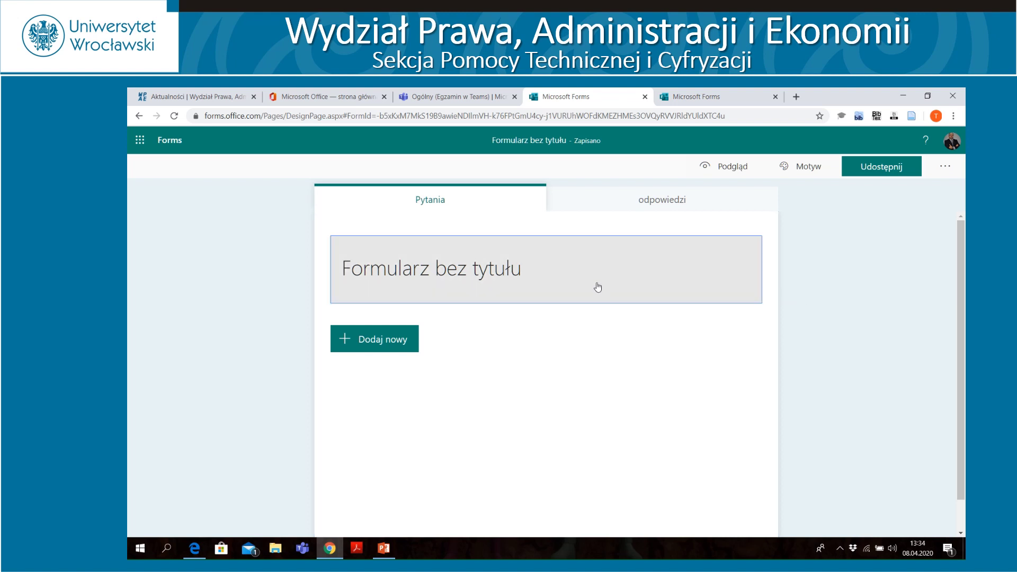
Step: Title the form "wielkanoc"
{"action": "left_click", "coordinate": [597, 287]}
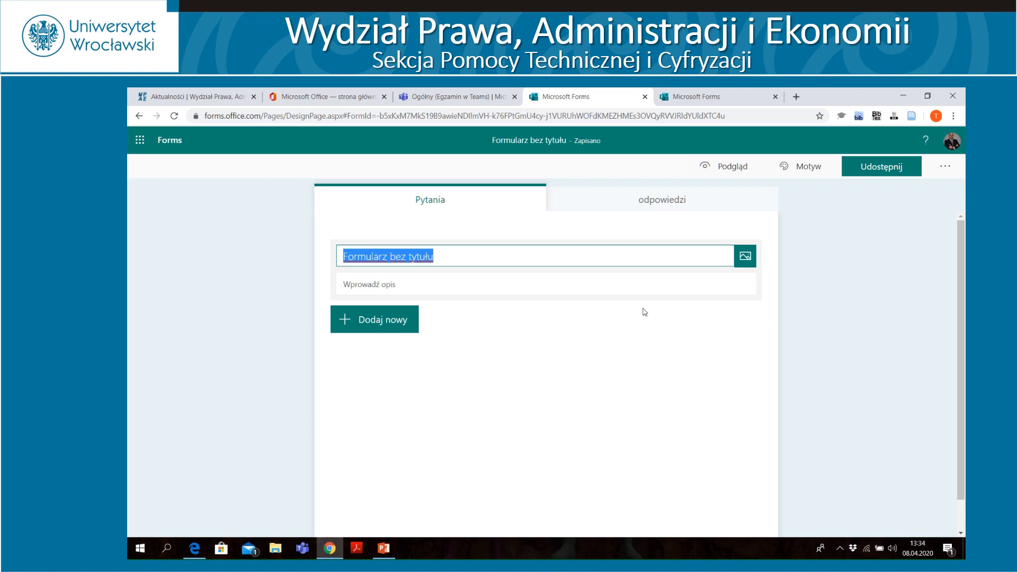
{"action": "type", "text": "wielkan"}
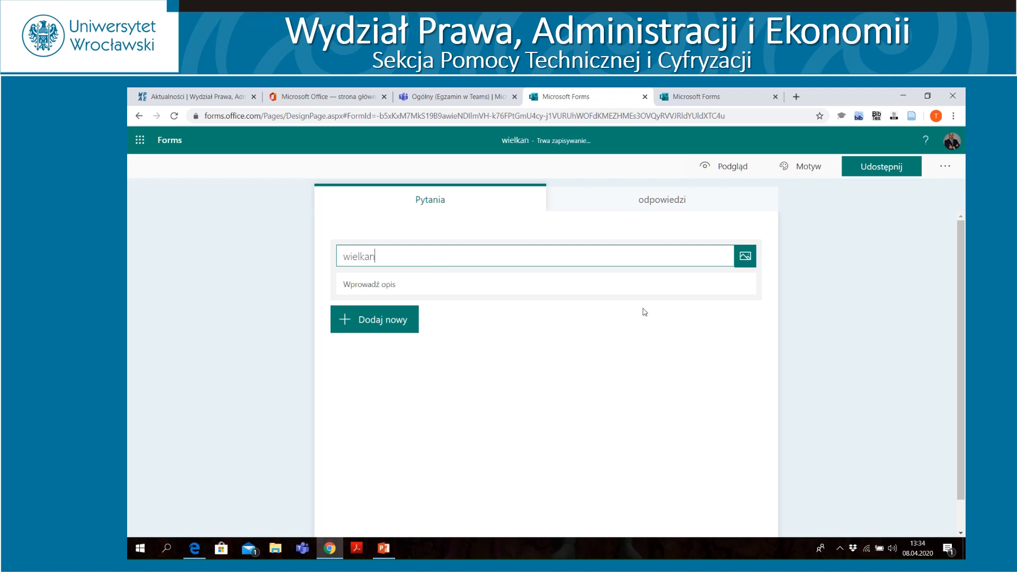
{"action": "type", "text": "oc"}
{"action": "left_click", "coordinate": [452, 288]}
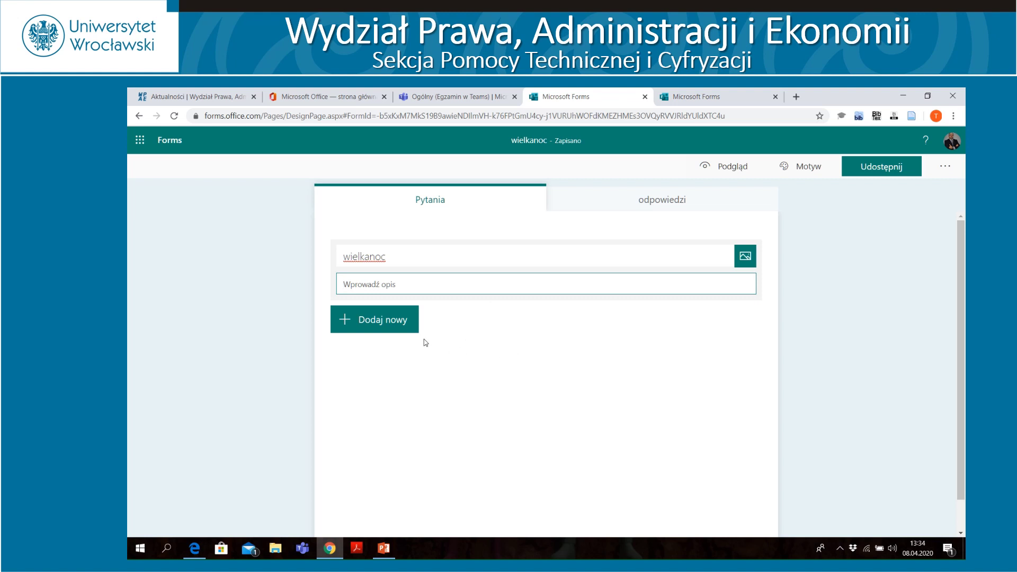
Step: Add a text question reading "czy będzie ładna pogoda" and enable the long answer option for it
{"action": "left_click", "coordinate": [408, 323]}
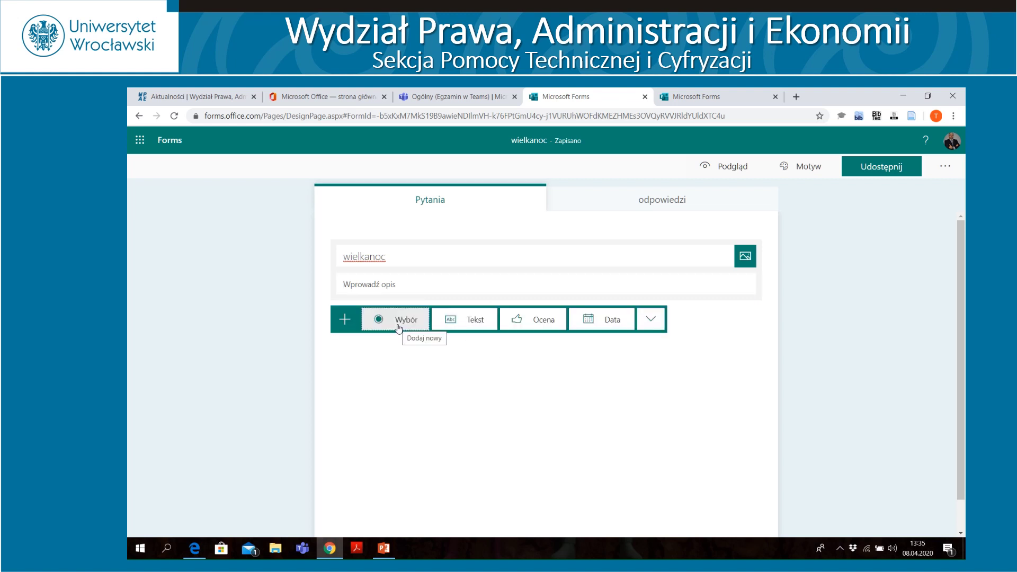
{"action": "left_click", "coordinate": [470, 321]}
{"action": "left_click", "coordinate": [456, 367]}
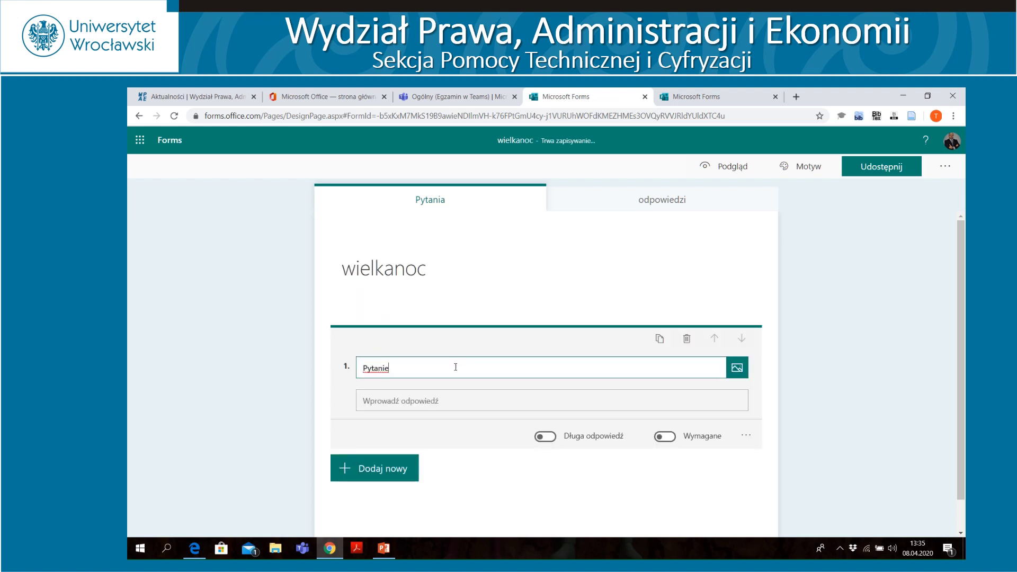
{"action": "key", "text": "BackSpace"}
{"action": "key", "text": "BackSpace"}
{"action": "key", "text": "BackSpace"}
{"action": "key", "text": "BackSpace"}
{"action": "key", "text": "BackSpace"}
{"action": "key", "text": "BackSpace"}
{"action": "key", "text": "BackSpace"}
{"action": "type", "text": "czy b"}
{"action": "type", "text": "e"}
{"action": "key", "text": "BackSpace"}
{"action": "type", "text": "ędzie ładna pogoda"}
{"action": "left_click", "coordinate": [545, 437]}
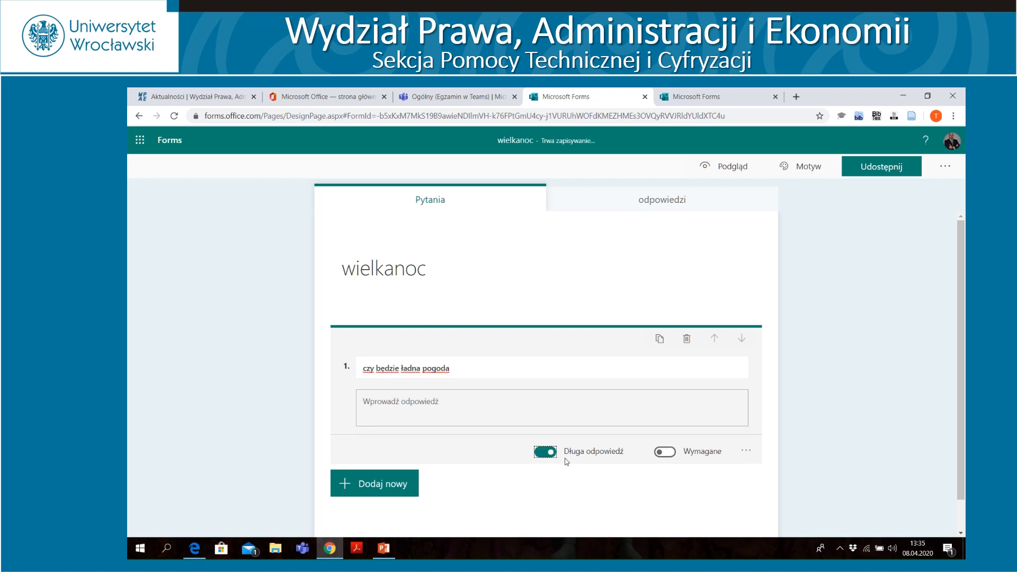
{"action": "left_click", "coordinate": [626, 418]}
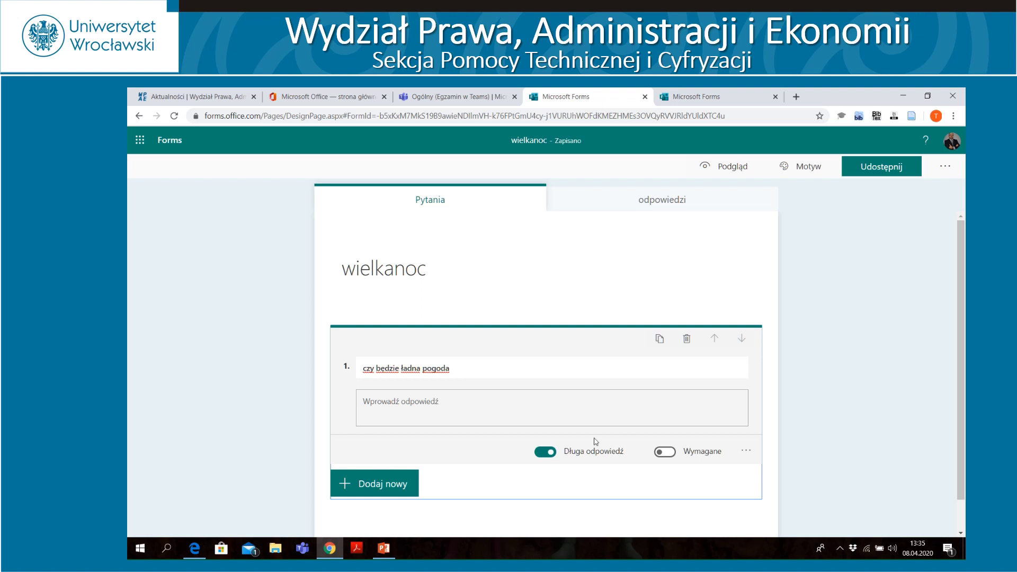
Step: Add a second text question reading "czy będzie padać" with the long answer option enabled
{"action": "left_click", "coordinate": [375, 494]}
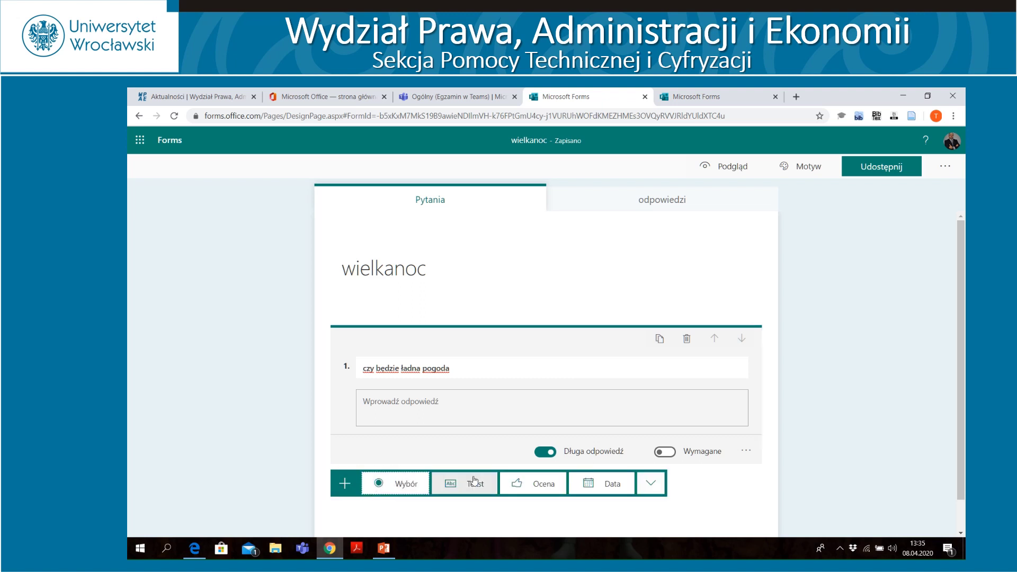
{"action": "left_click", "coordinate": [473, 484]}
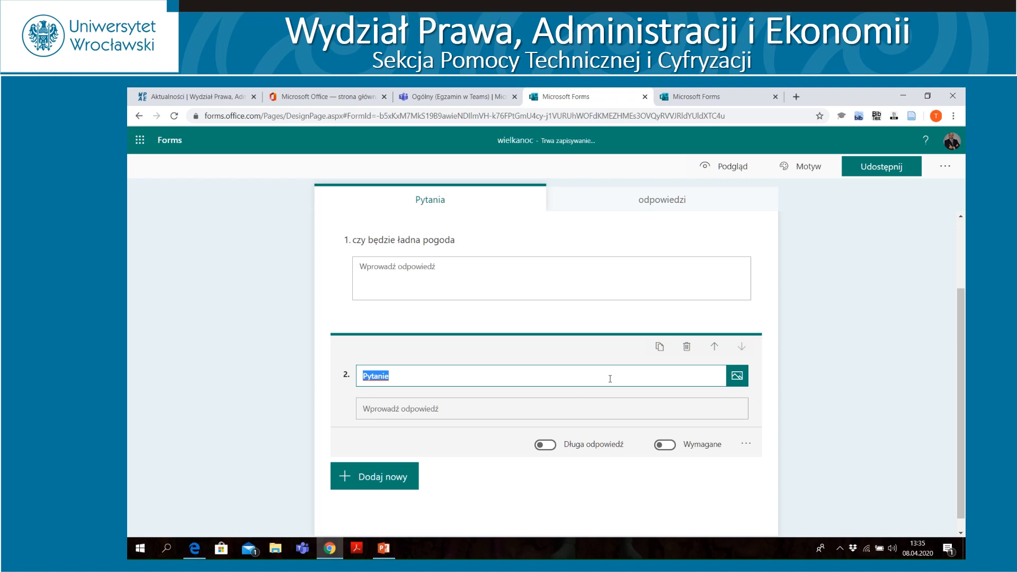
{"action": "type", "text": "czy będzie padać"}
{"action": "left_click", "coordinate": [545, 445]}
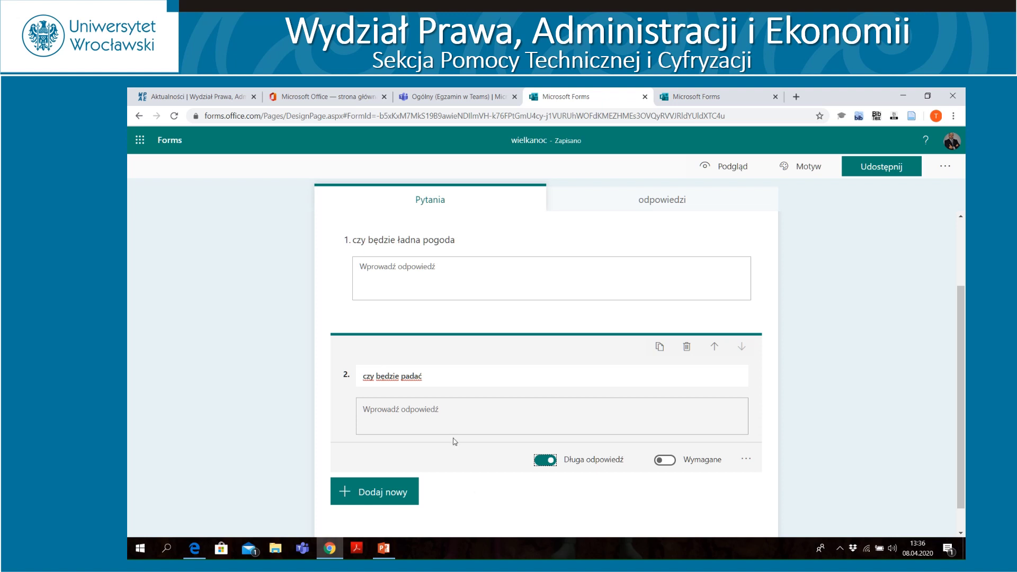
Step: Switch back to Microsoft Teams and create a test assignment based on the "wielkanoc" form
{"action": "left_click", "coordinate": [465, 97]}
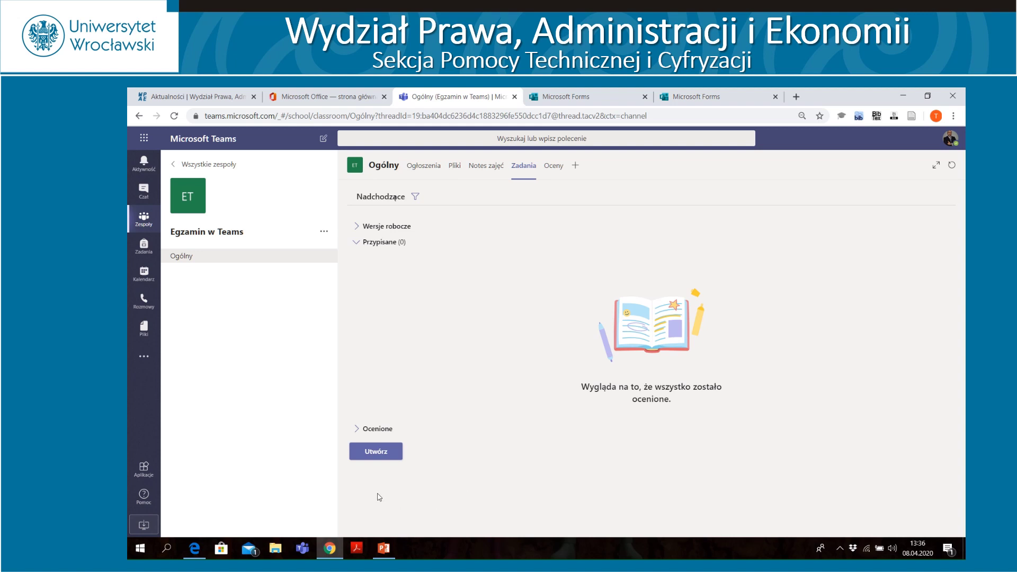
{"action": "left_click", "coordinate": [379, 459]}
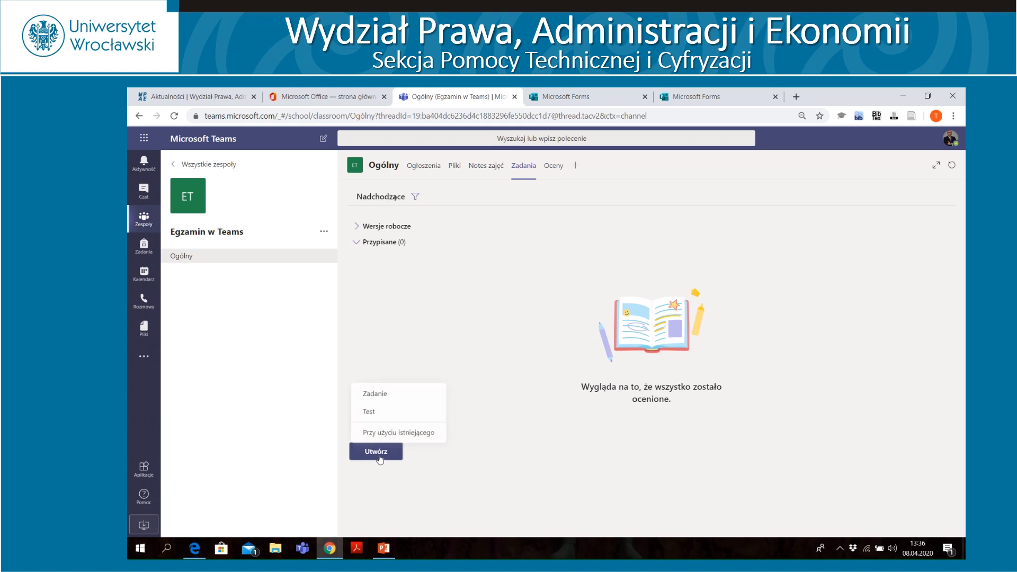
{"action": "left_click", "coordinate": [382, 412]}
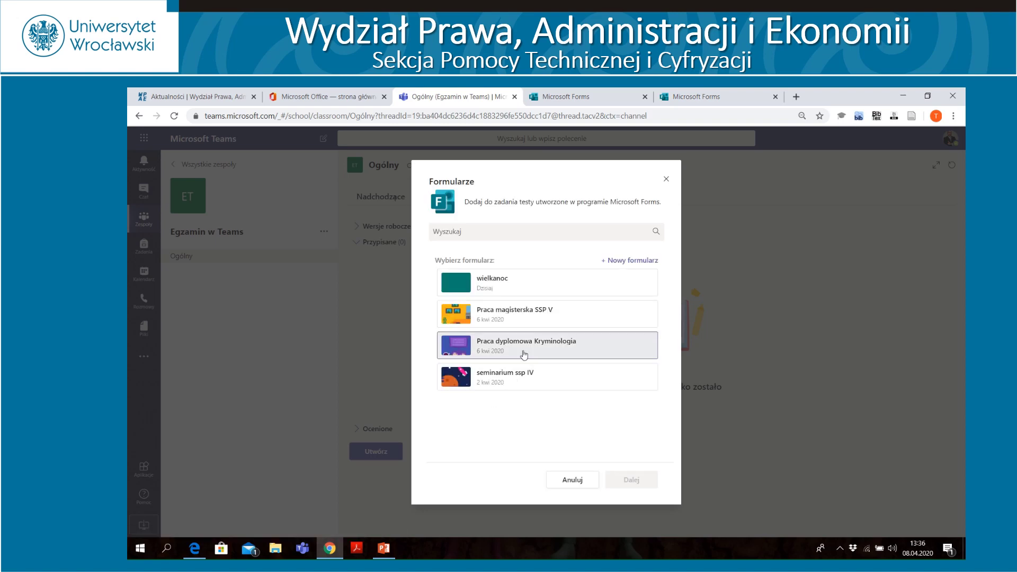
{"action": "left_click", "coordinate": [538, 292]}
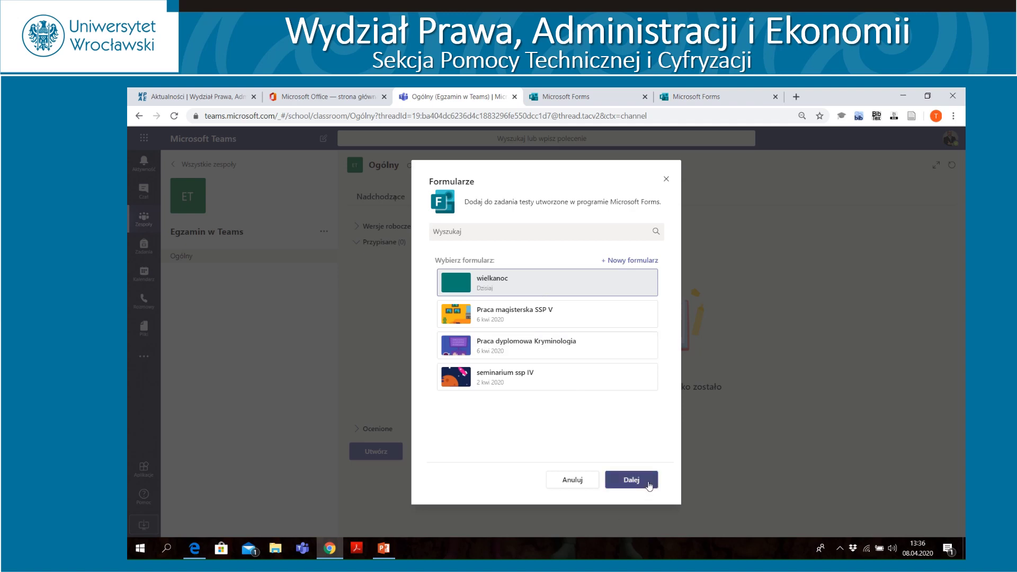
{"action": "left_click", "coordinate": [631, 479]}
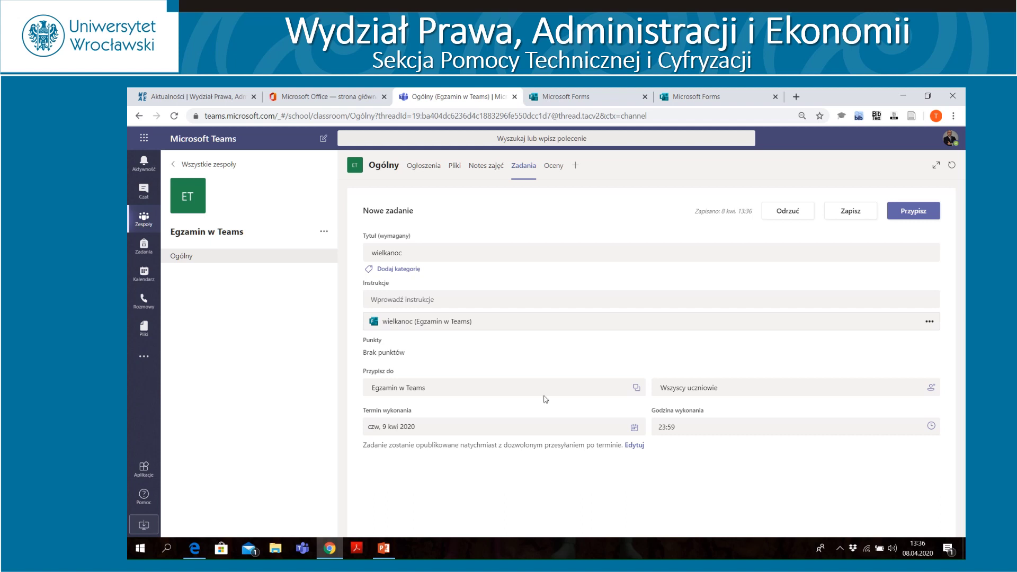
Step: Preview the attached "wielkanoc" form in computer and mobile view, and close the preview
{"action": "left_click", "coordinate": [929, 322]}
{"action": "left_click", "coordinate": [913, 339]}
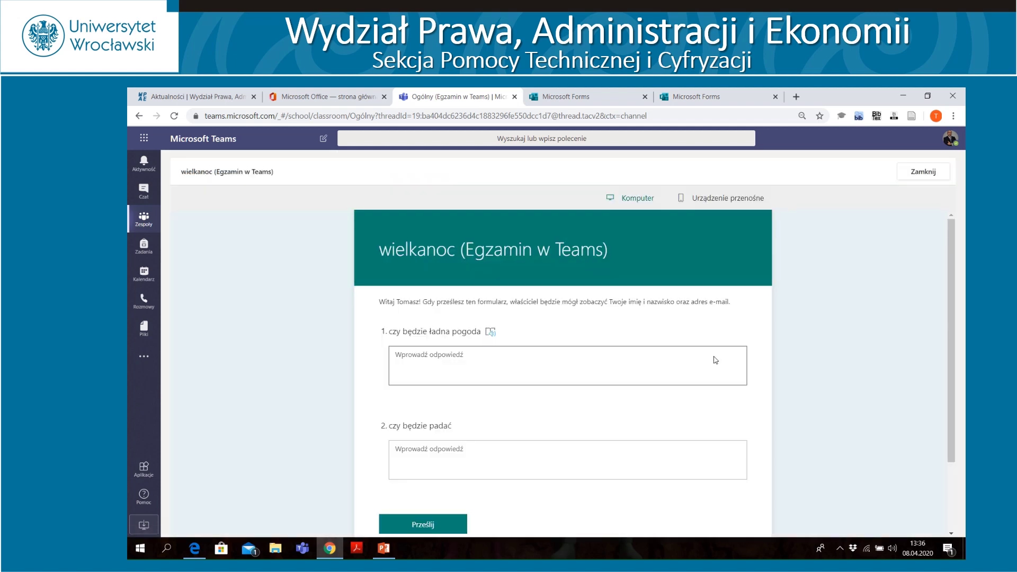
{"action": "scroll", "coordinate": [715, 359], "scroll_direction": "down", "scroll_amount": 2}
{"action": "scroll", "coordinate": [715, 358], "scroll_direction": "up", "scroll_amount": 2}
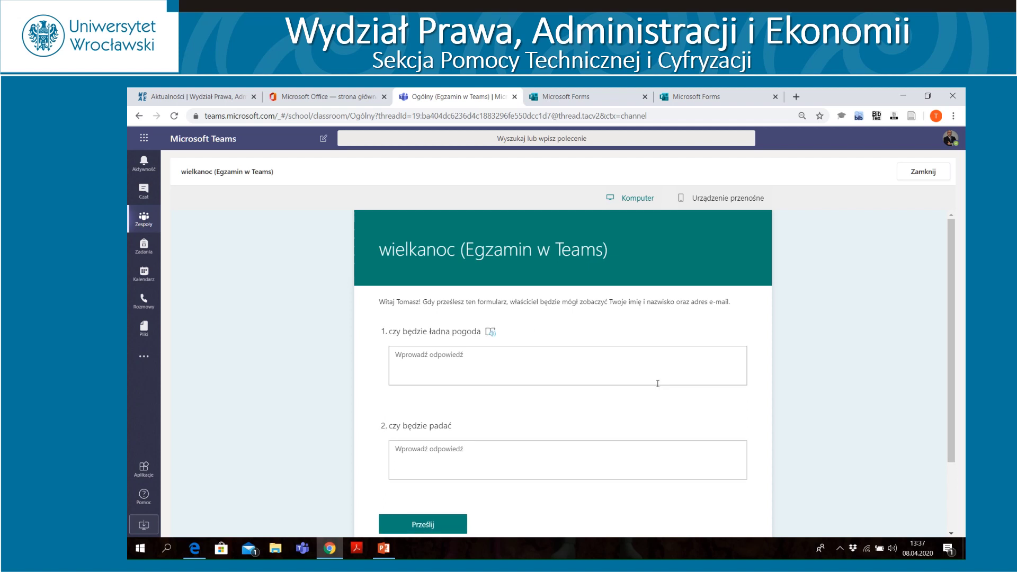
{"action": "left_click", "coordinate": [749, 200]}
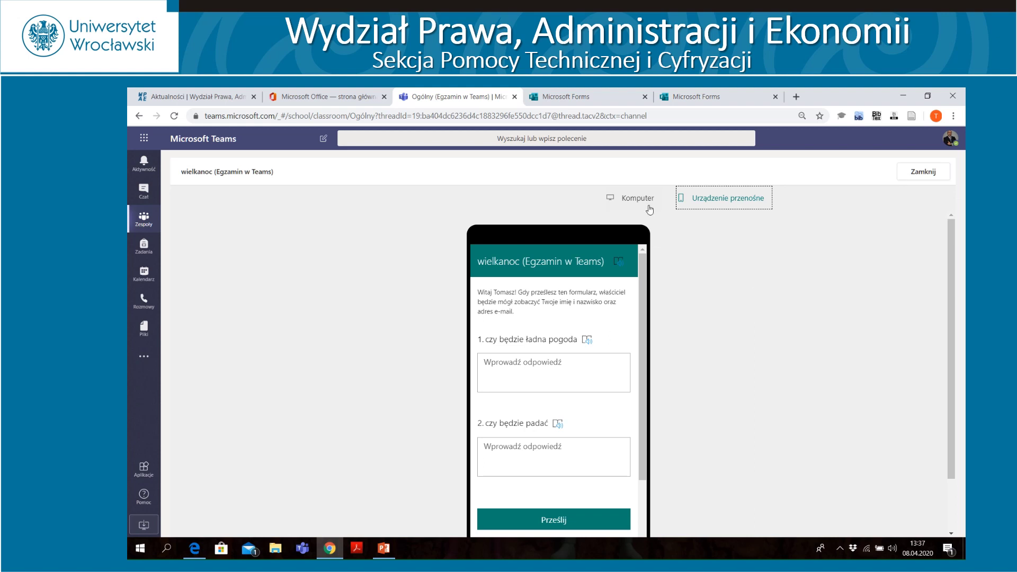
{"action": "left_click", "coordinate": [923, 172]}
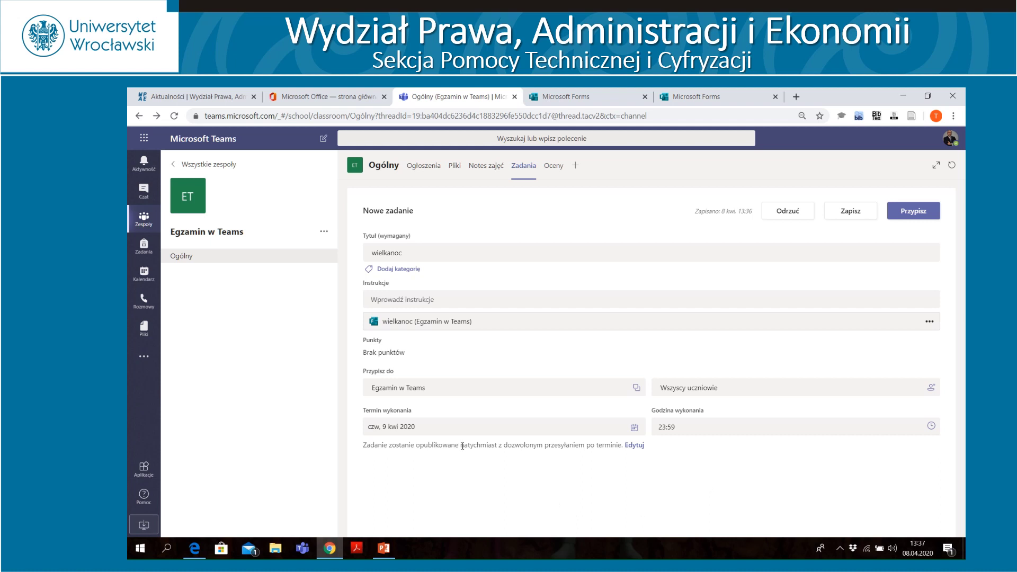
Step: Edit the assignment timeline to schedule publication for 8 April 2020 at 14:05
{"action": "left_click", "coordinate": [635, 446]}
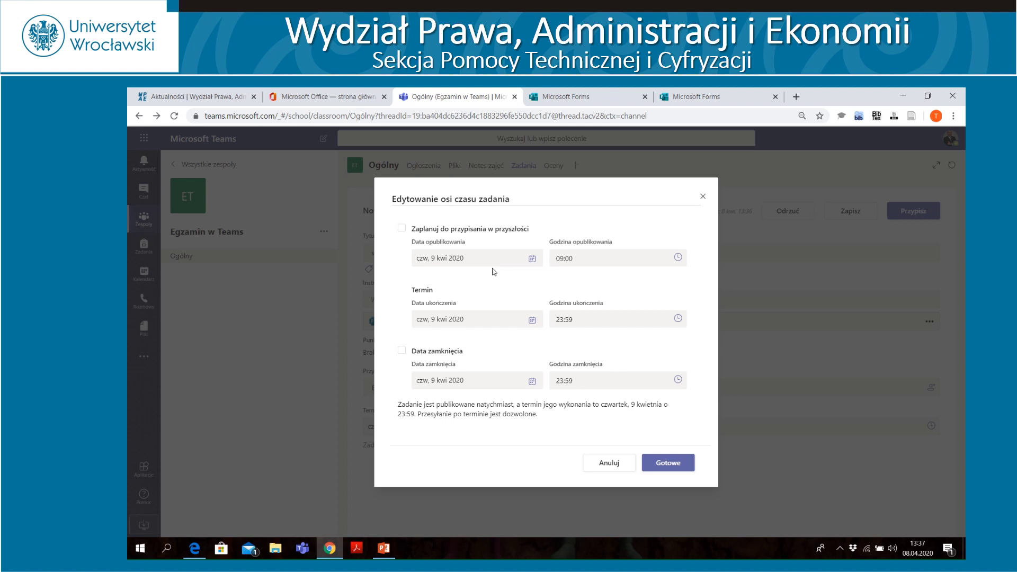
{"action": "left_click", "coordinate": [401, 228]}
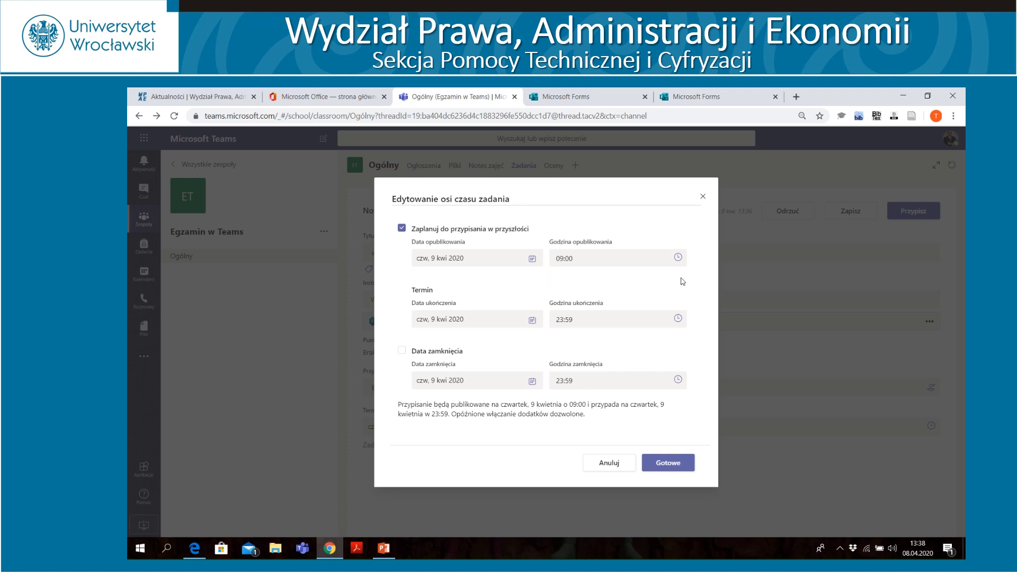
{"action": "left_click", "coordinate": [533, 259]}
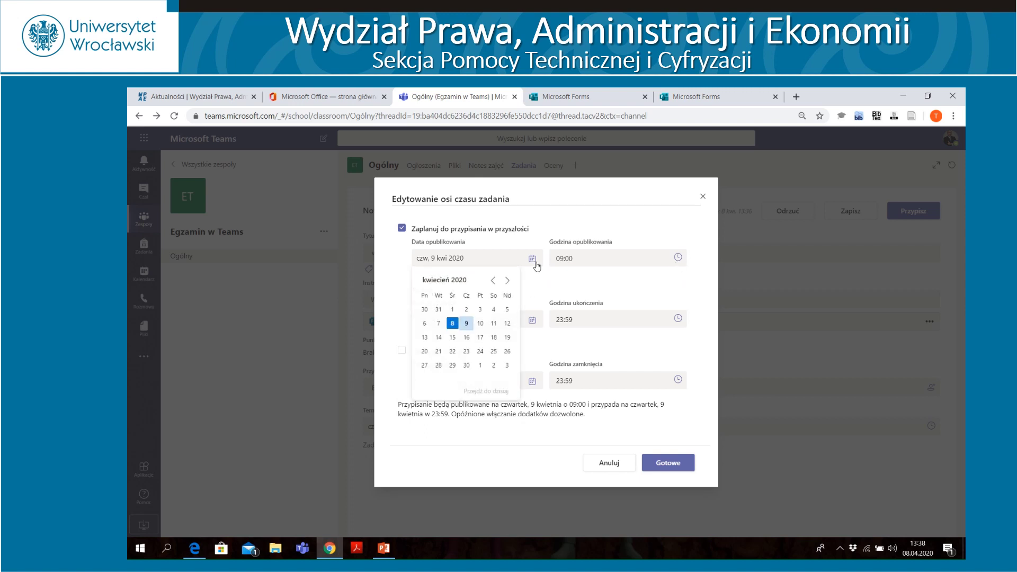
{"action": "left_click", "coordinate": [451, 324]}
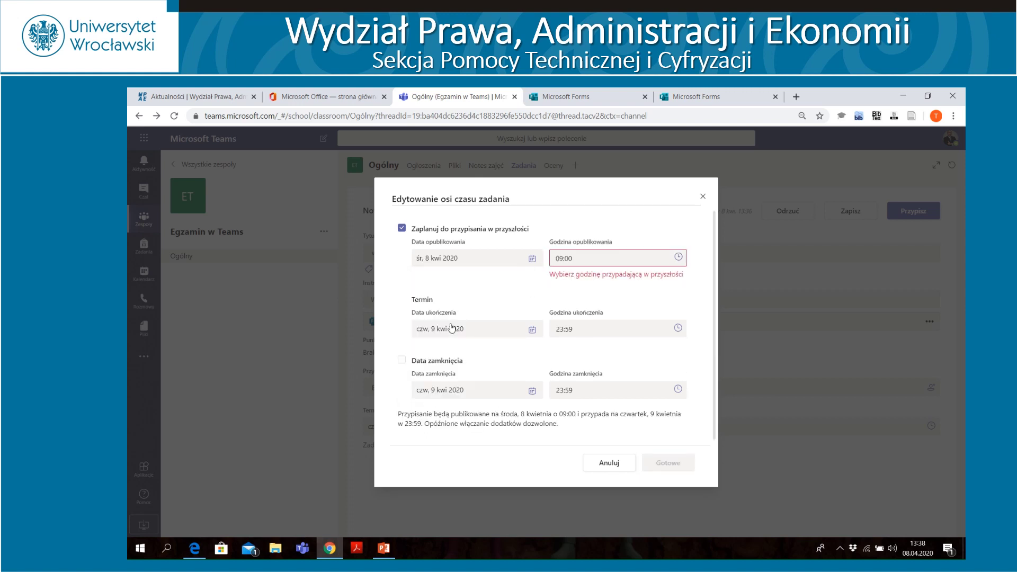
{"action": "left_click", "coordinate": [602, 257]}
{"action": "type", "text": "14:"}
{"action": "type", "text": "05"}
{"action": "left_click", "coordinate": [496, 331]}
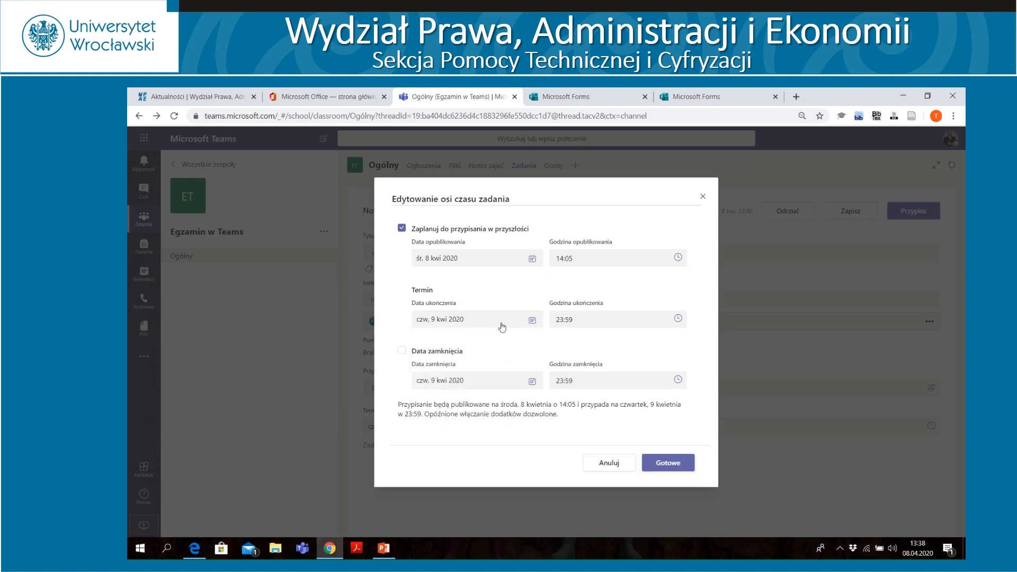
Step: Set the due date to 8 April 2020 at 14:15, enable the closing date, and save the timeline
{"action": "left_click", "coordinate": [501, 323]}
{"action": "left_click", "coordinate": [452, 384]}
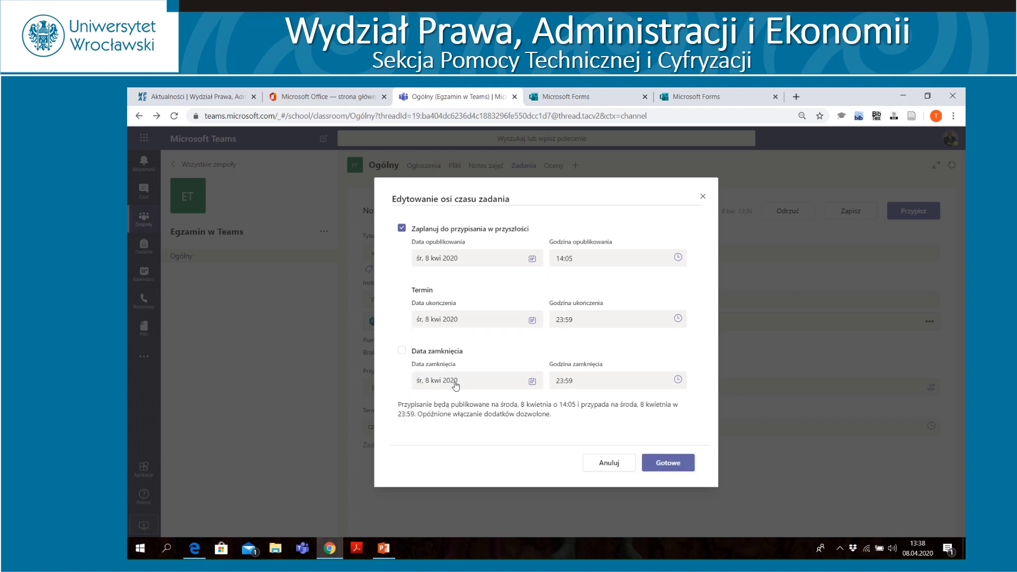
{"action": "left_click", "coordinate": [588, 315]}
{"action": "type", "text": "14:15"}
{"action": "left_click", "coordinate": [403, 357]}
{"action": "left_click", "coordinate": [402, 354]}
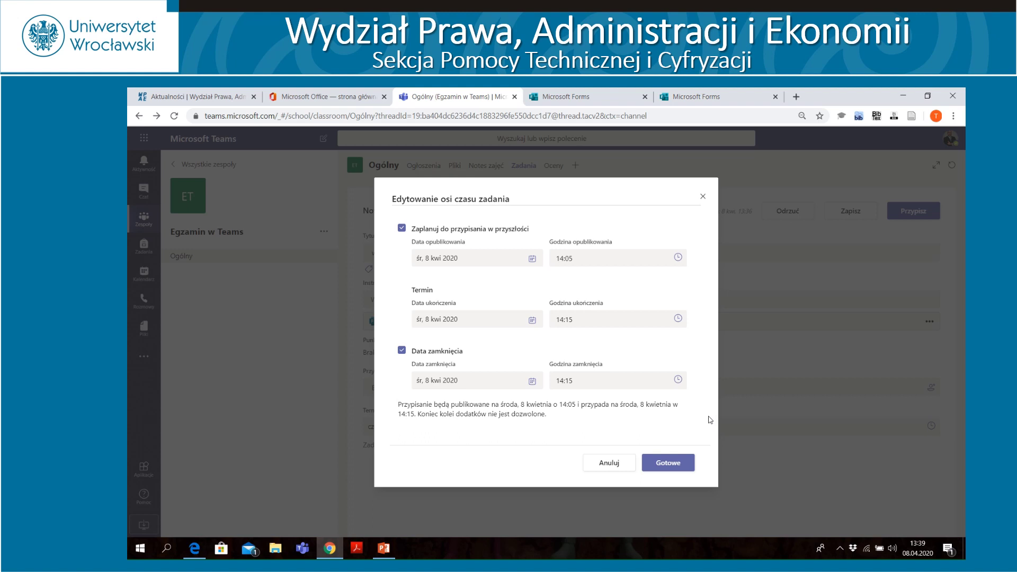
{"action": "left_click", "coordinate": [683, 467]}
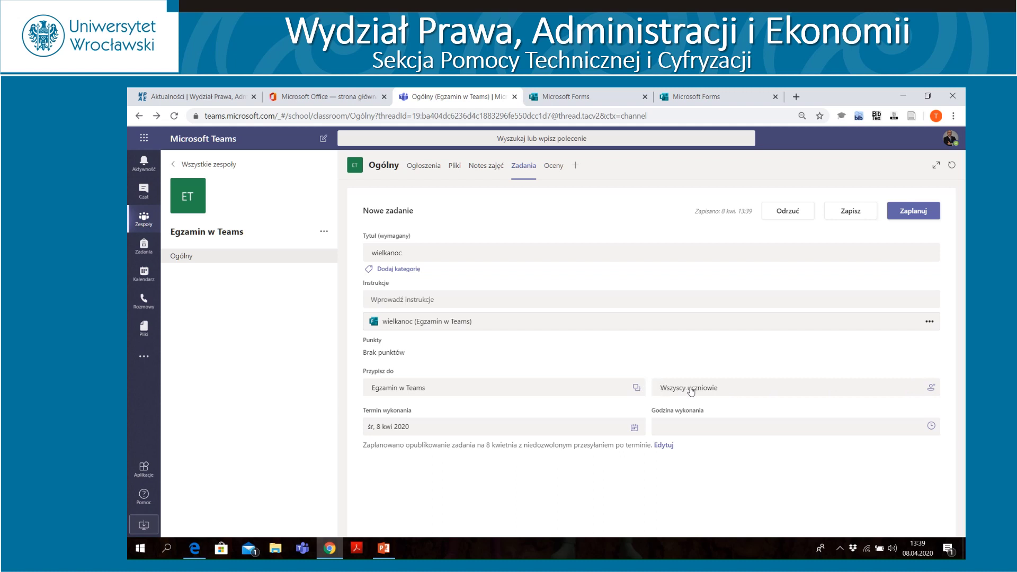
Step: Review the student selection, keep the assignment addressed to all students, and schedule it
{"action": "left_click", "coordinate": [931, 393]}
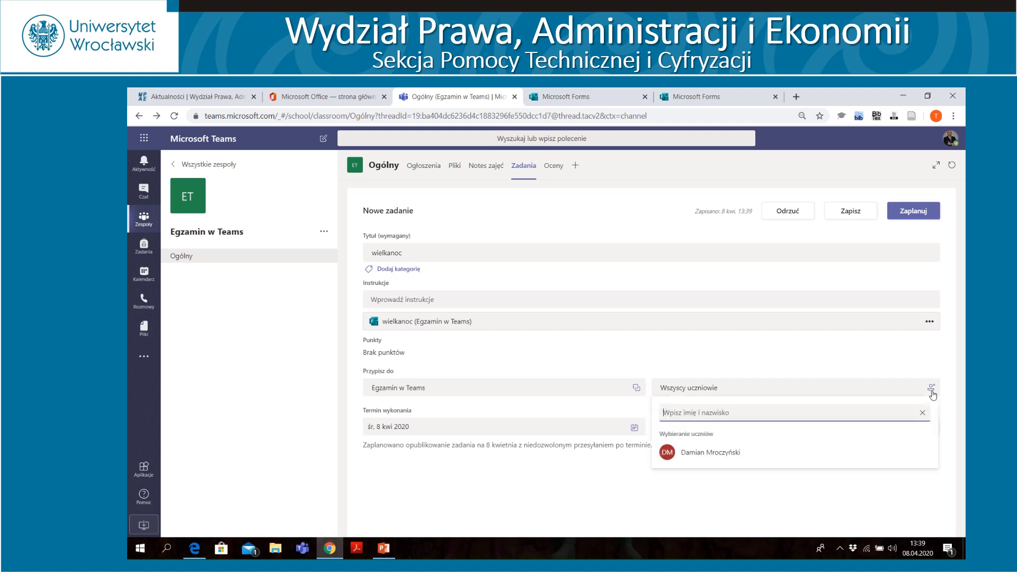
{"action": "left_click", "coordinate": [888, 360]}
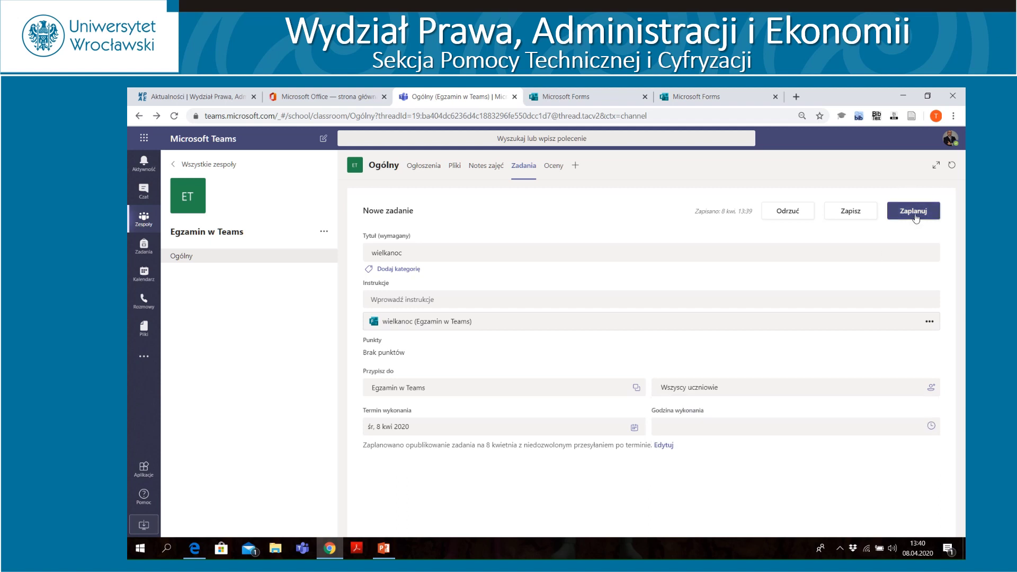
{"action": "left_click", "coordinate": [921, 212]}
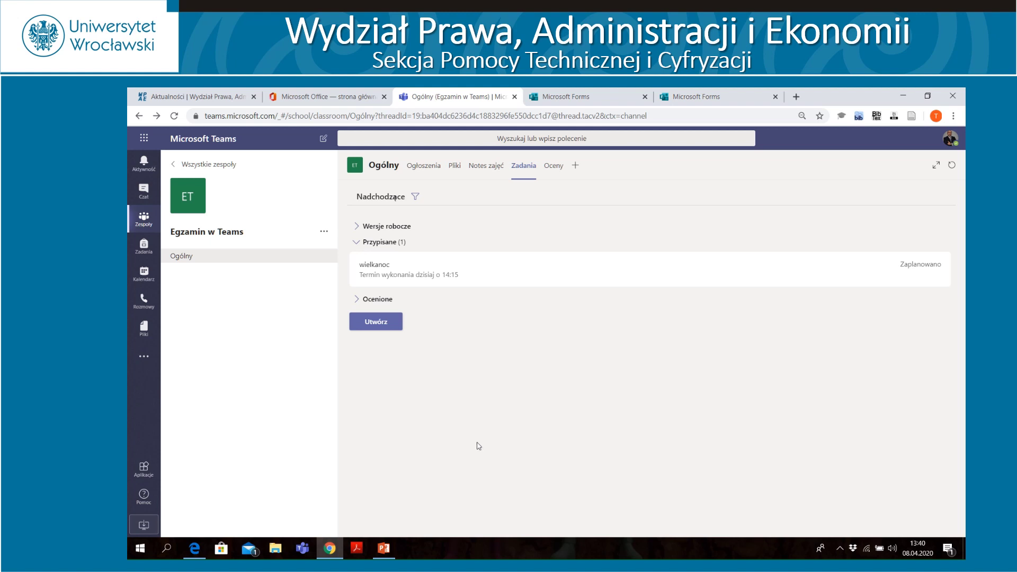
Step: Create a new test assignment for the class from the existing "seminarium ssp IV" form
{"action": "left_click", "coordinate": [360, 324]}
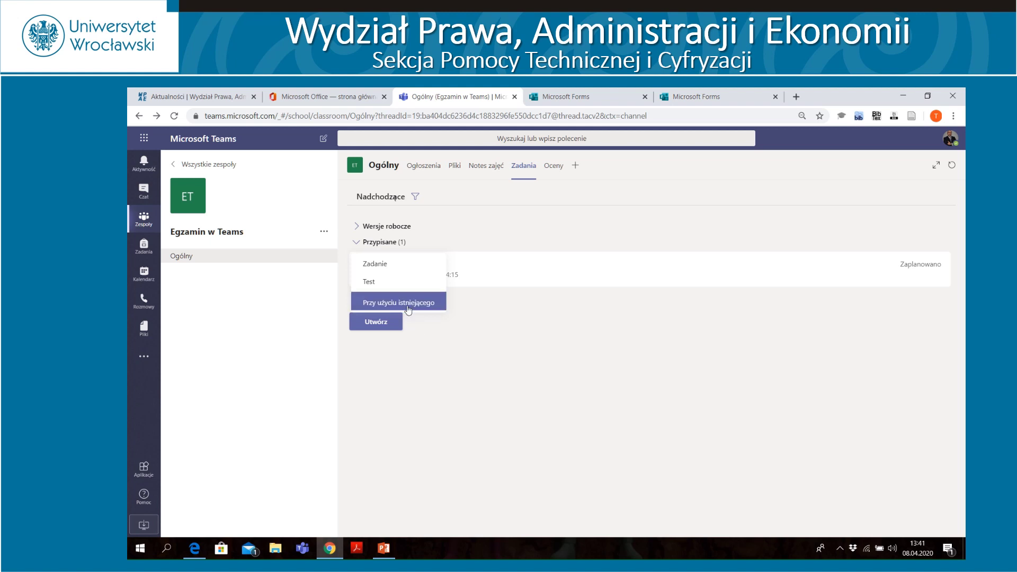
{"action": "left_click", "coordinate": [393, 285]}
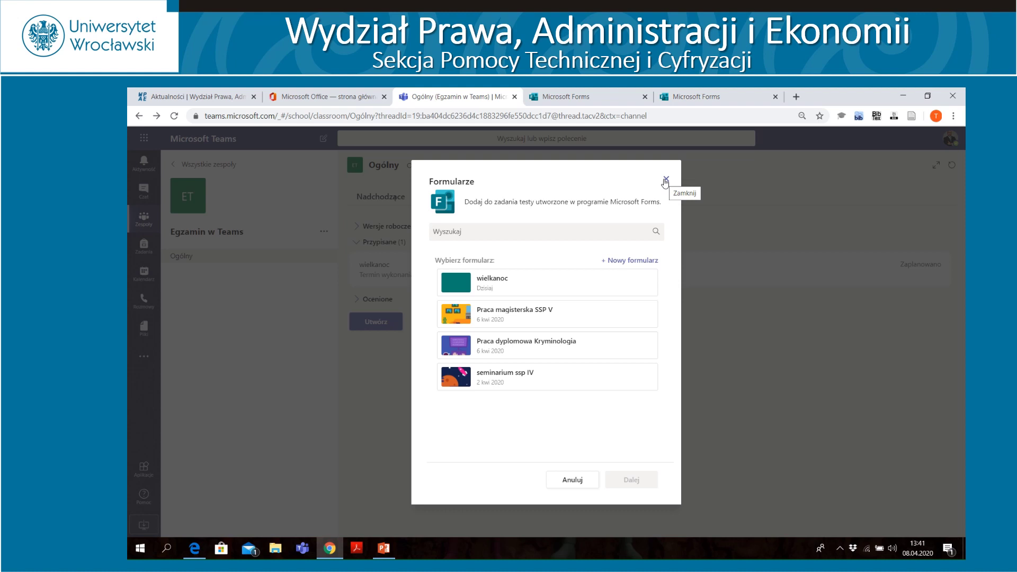
{"action": "left_click", "coordinate": [580, 381]}
{"action": "left_click", "coordinate": [626, 480]}
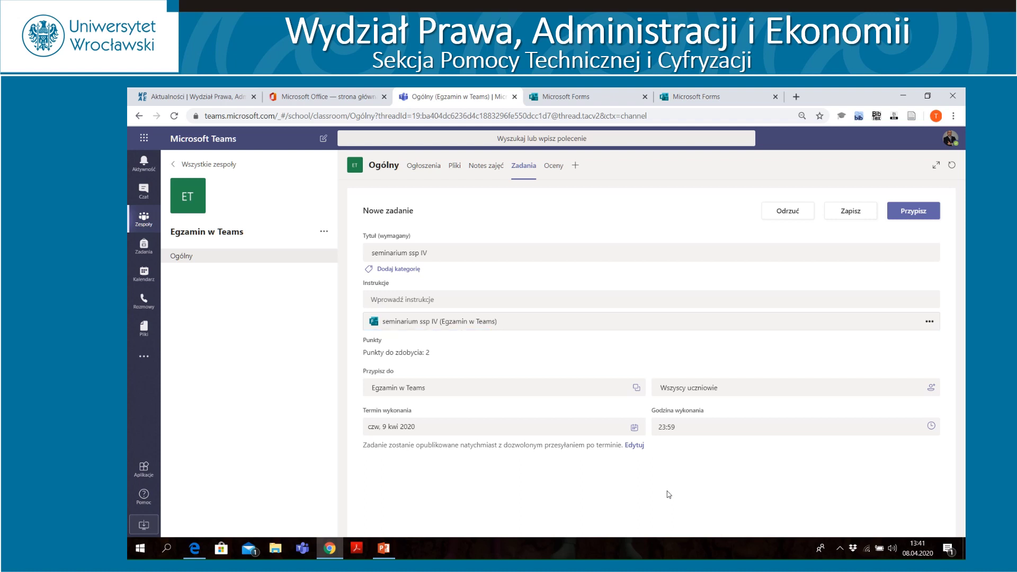
Step: Preview the attached "seminarium ssp IV" form in computer and mobile view, and close the preview
{"action": "left_click", "coordinate": [930, 323]}
{"action": "left_click", "coordinate": [922, 342]}
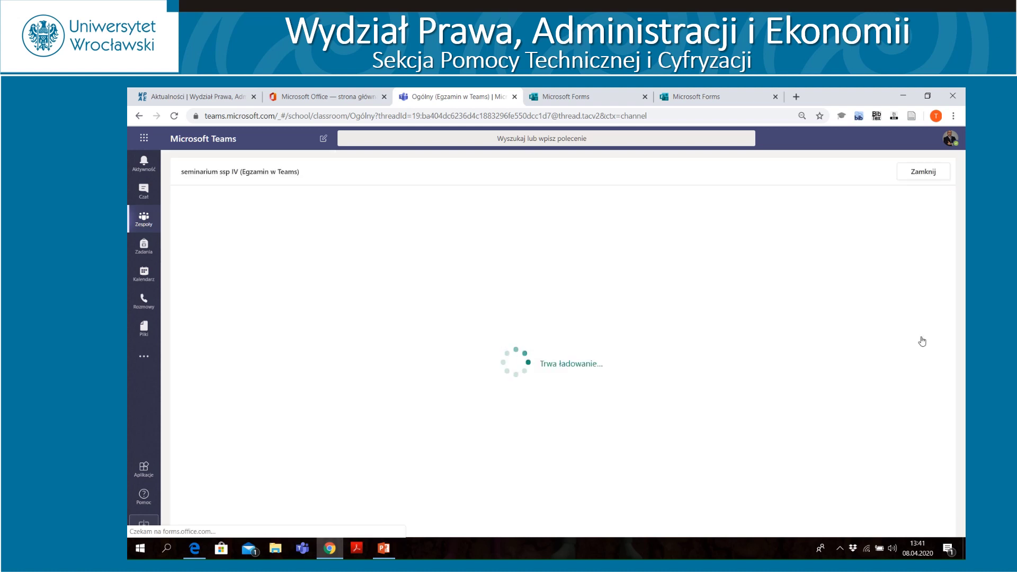
{"action": "scroll", "coordinate": [756, 378], "scroll_direction": "down", "scroll_amount": 1}
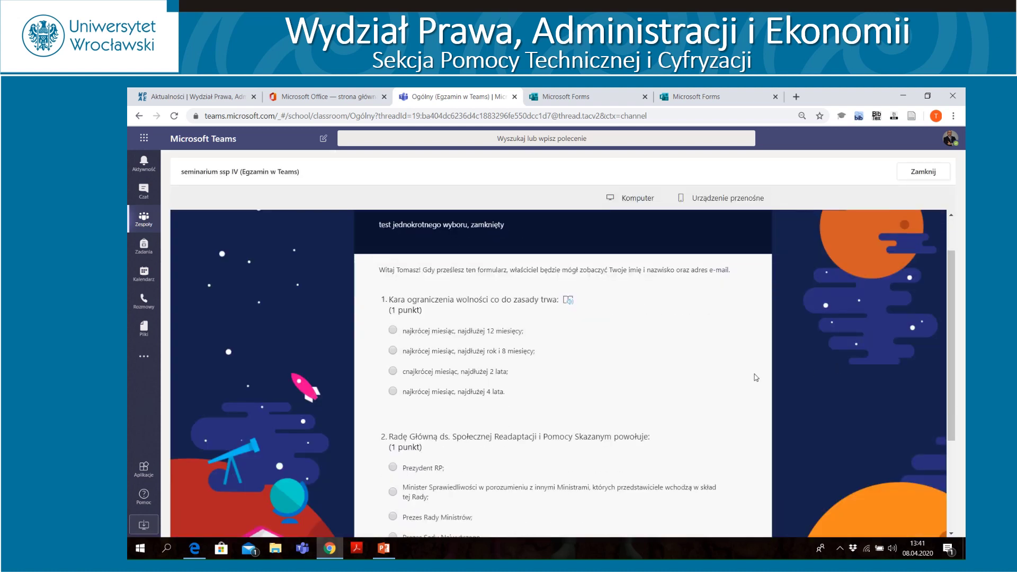
{"action": "scroll", "coordinate": [756, 378], "scroll_direction": "down", "scroll_amount": 3}
{"action": "scroll", "coordinate": [756, 378], "scroll_direction": "up", "scroll_amount": 4}
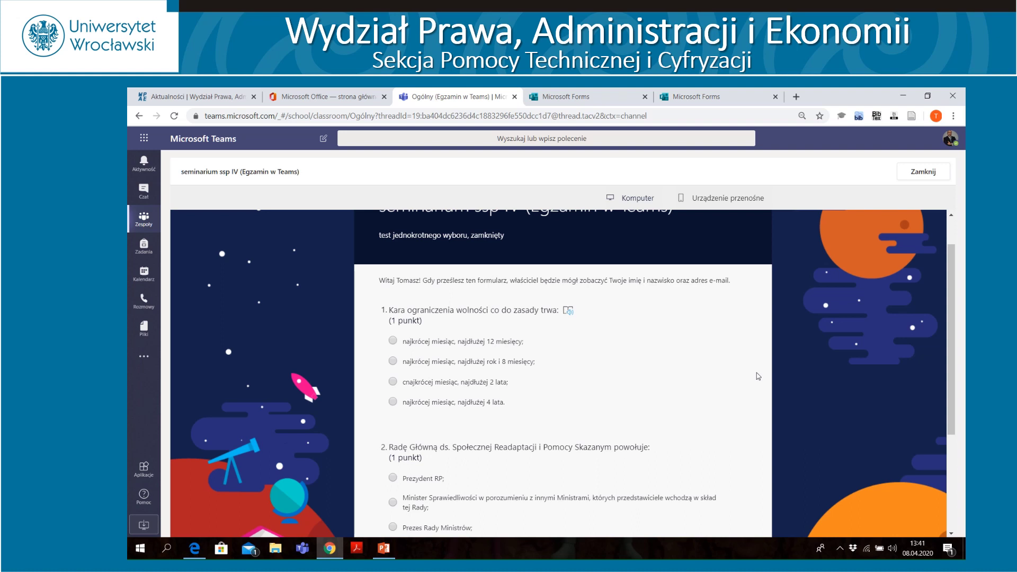
{"action": "left_click", "coordinate": [738, 202]}
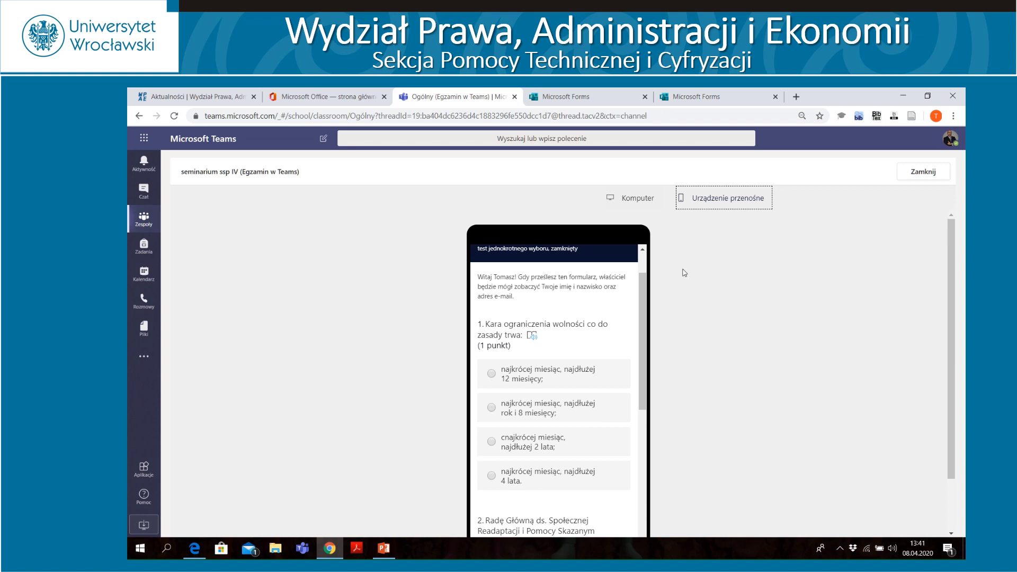
{"action": "left_click", "coordinate": [641, 200]}
{"action": "scroll", "coordinate": [781, 275], "scroll_direction": "down", "scroll_amount": 3}
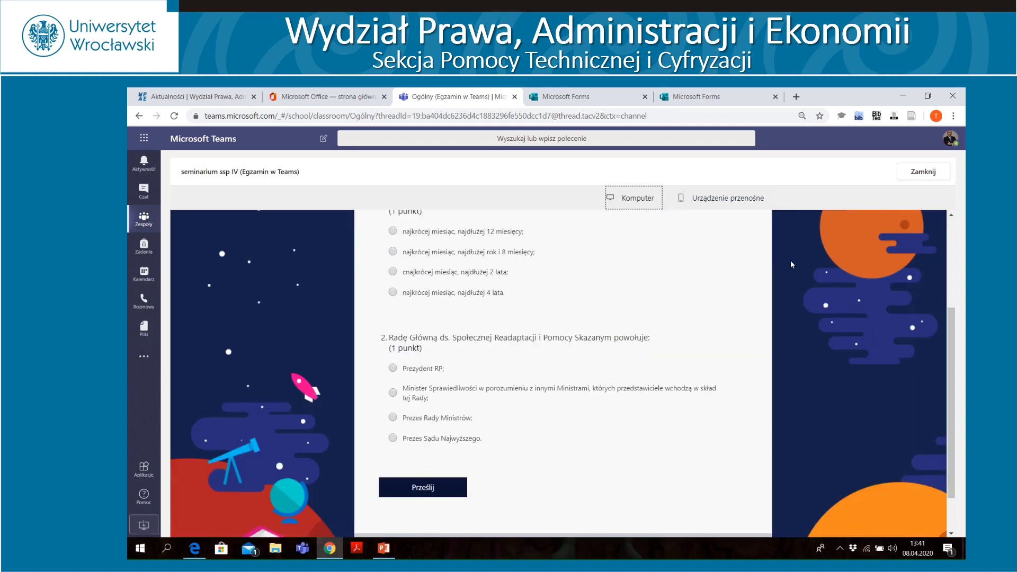
{"action": "left_click", "coordinate": [912, 171]}
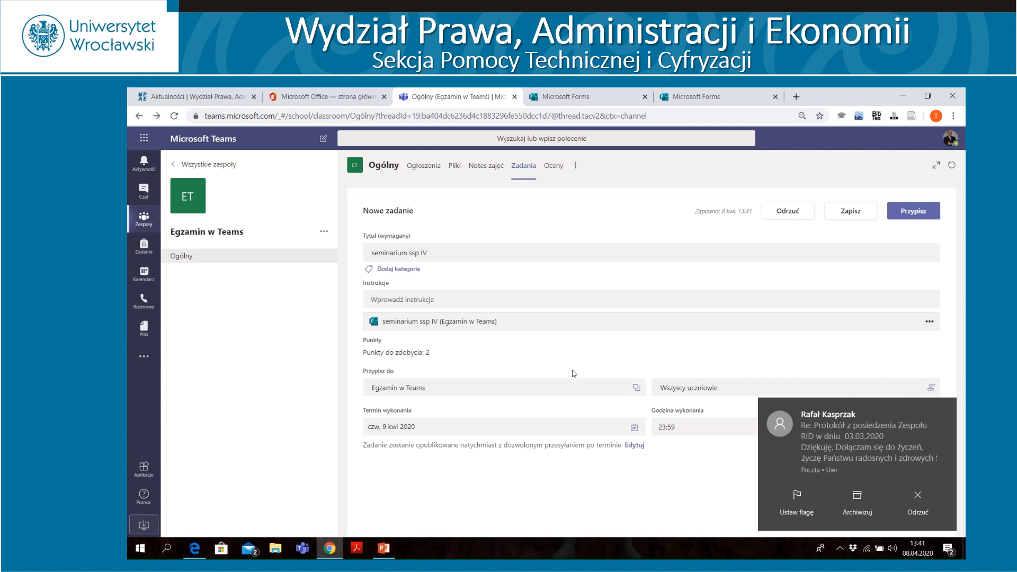
Step: Edit the "seminarium ssp IV" assignment timeline to schedule publication for 8 April 2020 at 14:16
{"action": "left_click", "coordinate": [633, 446]}
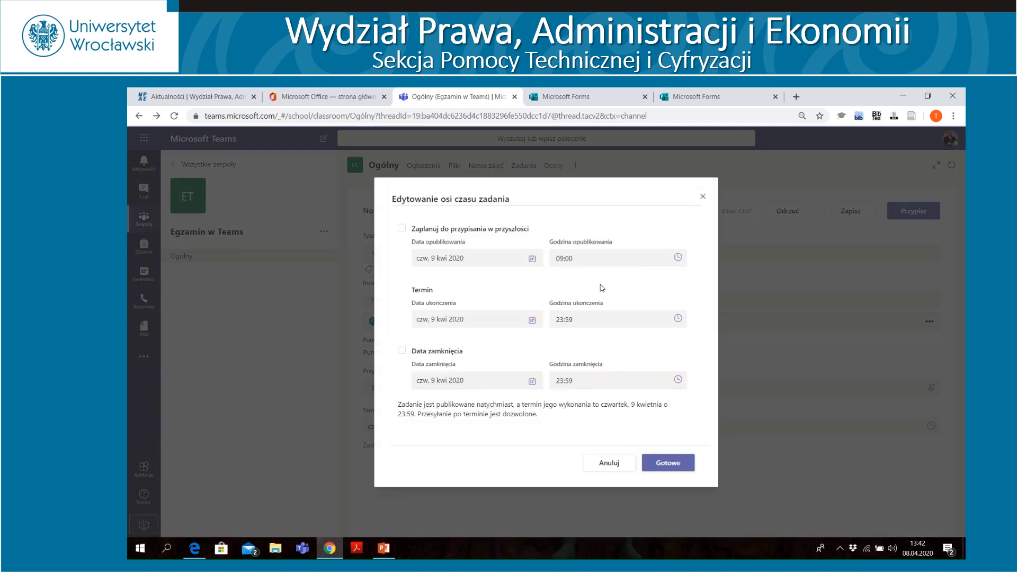
{"action": "left_click", "coordinate": [531, 260]}
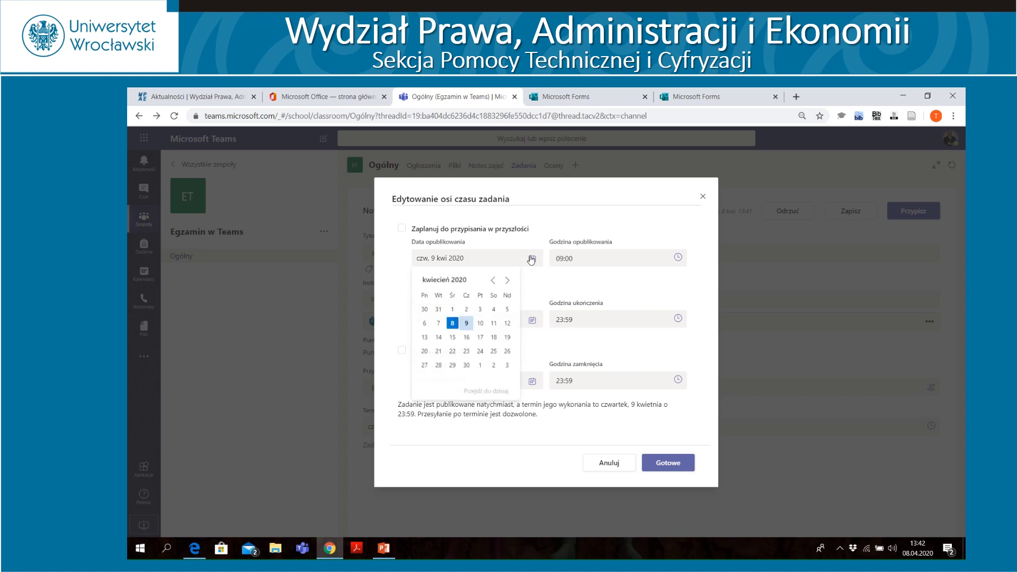
{"action": "left_click", "coordinate": [454, 328]}
{"action": "left_click", "coordinate": [586, 258]}
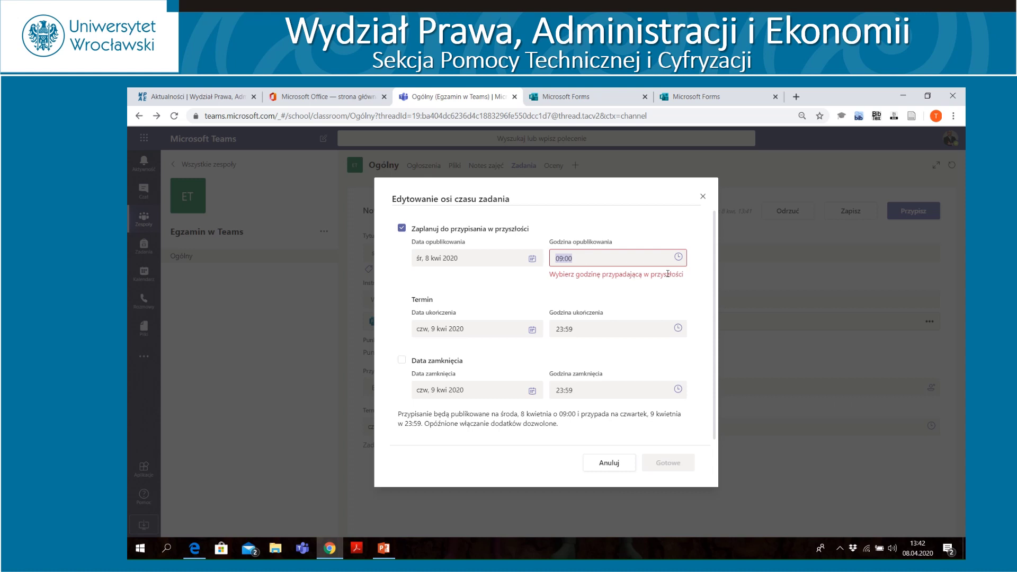
{"action": "type", "text": "14:16"}
Step: Set the due date to 8 April 2020 at 14:20 with the closing date enabled, and schedule the assignment
{"action": "left_click", "coordinate": [459, 329]}
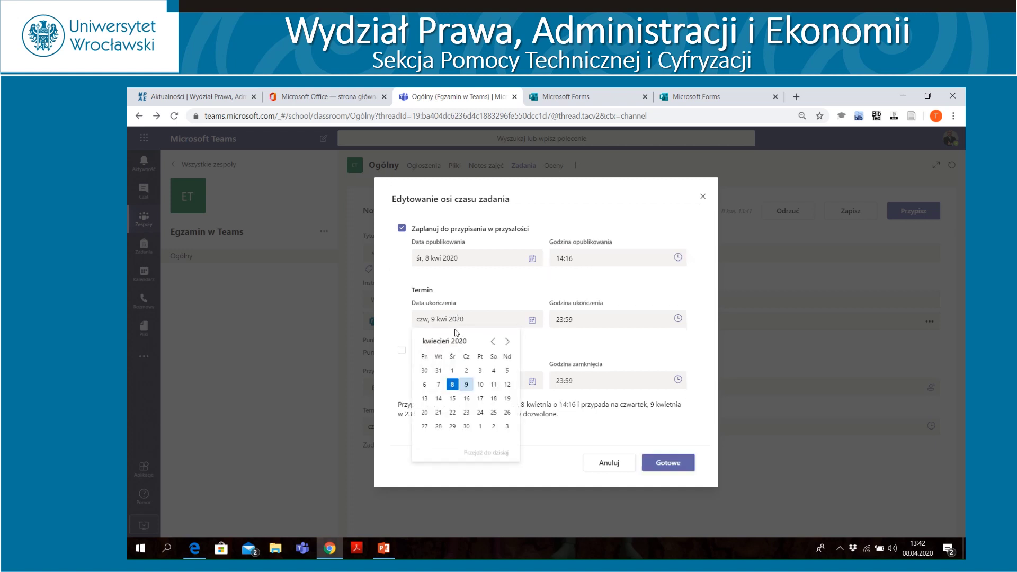
{"action": "left_click", "coordinate": [452, 384]}
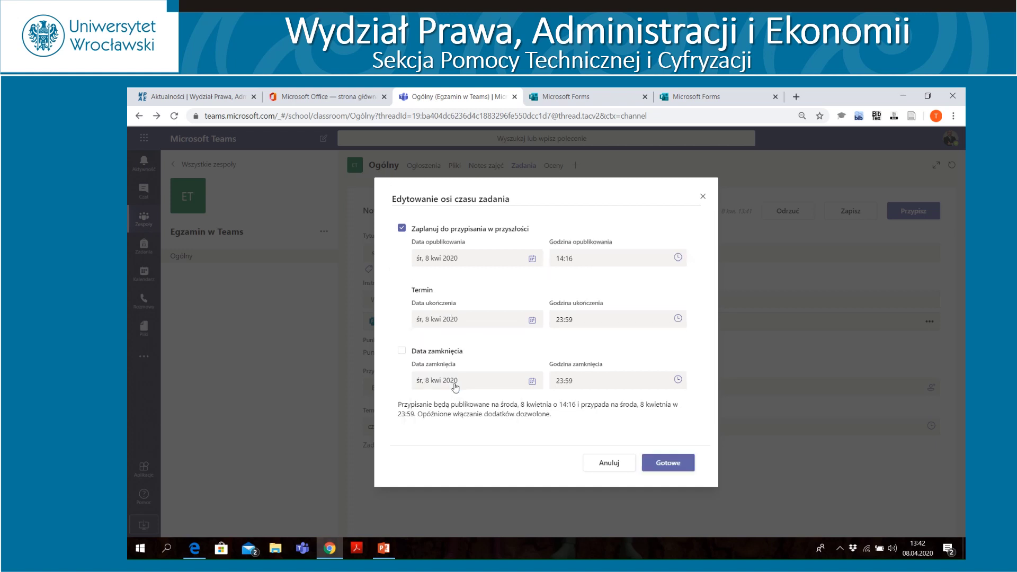
{"action": "left_click", "coordinate": [589, 321]}
{"action": "type", "text": "14:20"}
{"action": "left_click", "coordinate": [401, 350]}
{"action": "left_click", "coordinate": [662, 463]}
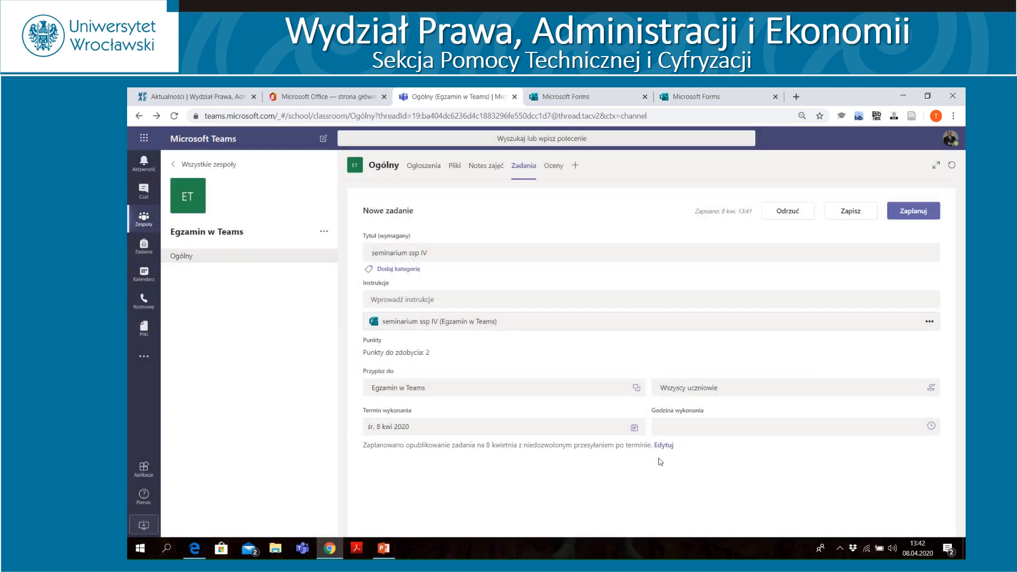
{"action": "left_click", "coordinate": [917, 210]}
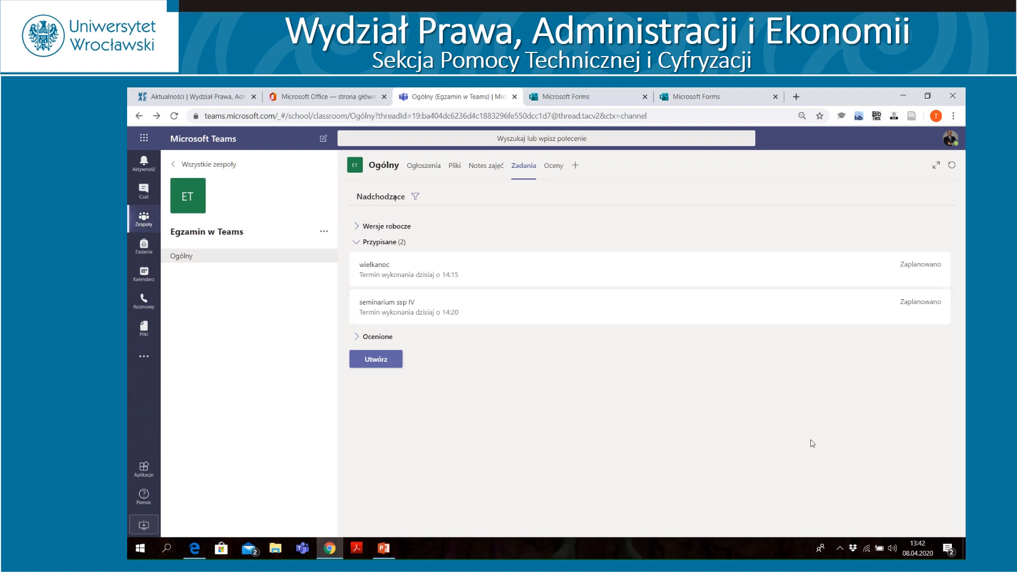
Step: Open the grades overview of the "Egzamin w Teams" class
{"action": "left_click", "coordinate": [554, 169]}
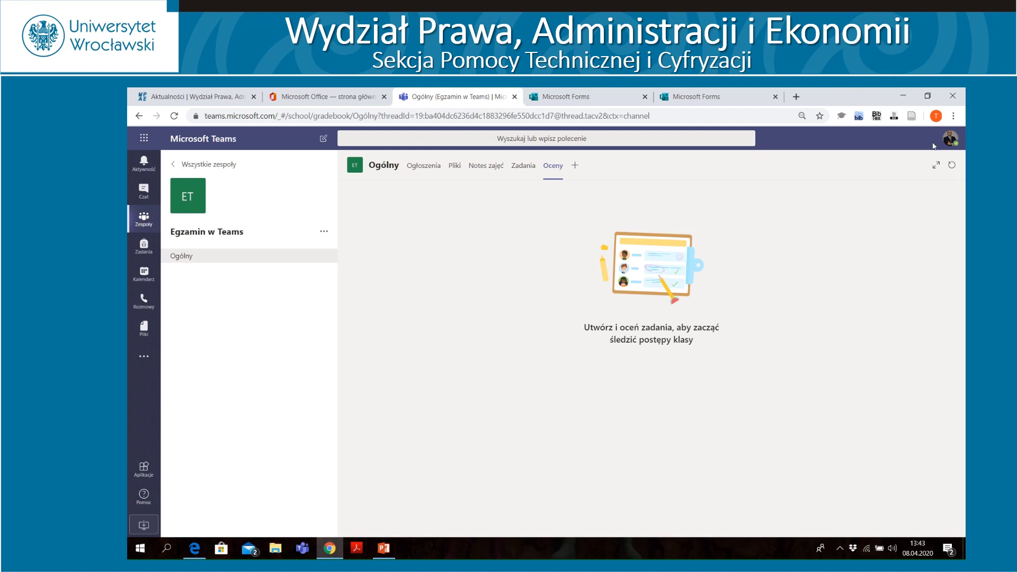
{"action": "mouse_move", "coordinate": [574, 91]}
{"action": "left_click", "coordinate": [512, 111]}
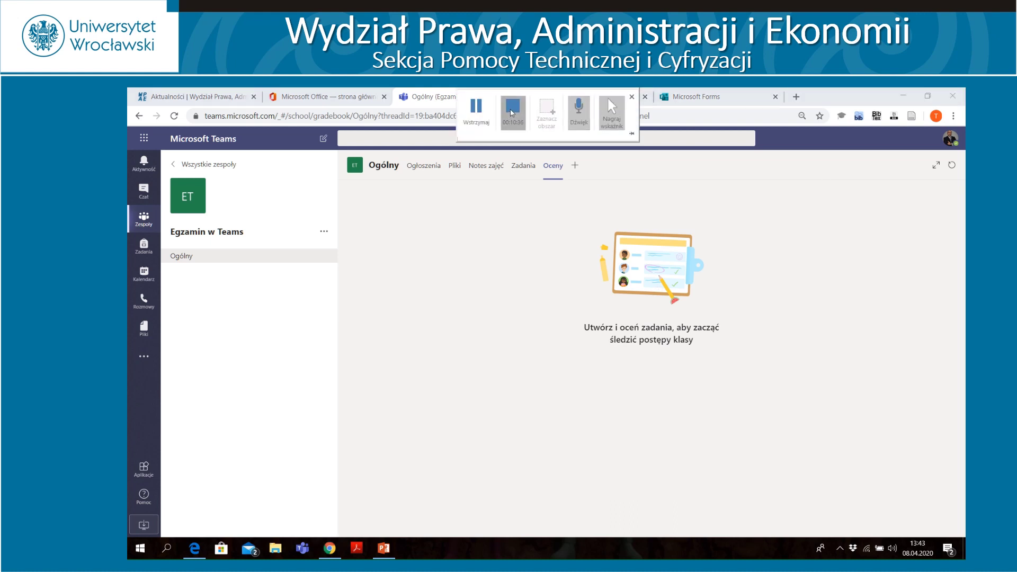